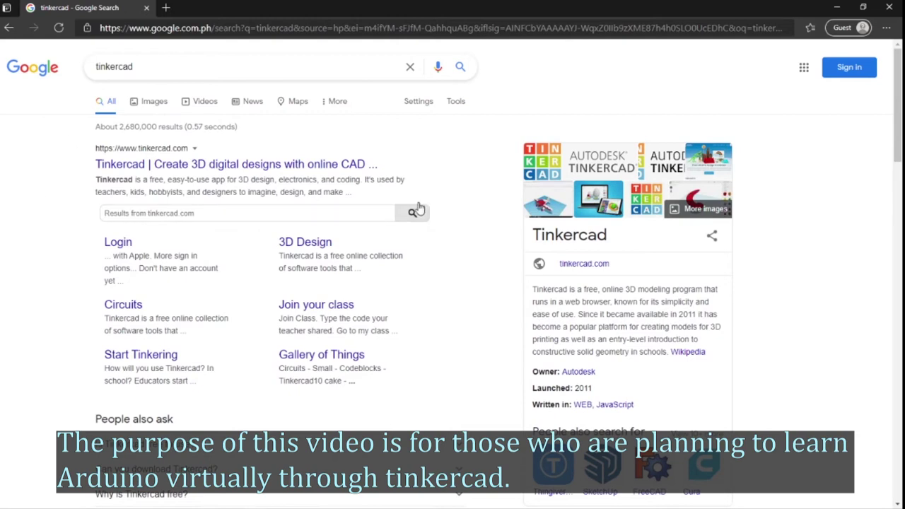
# Step: Open the Tinkercad site from the top Google result for tinkercad
pyautogui.click(241, 175)
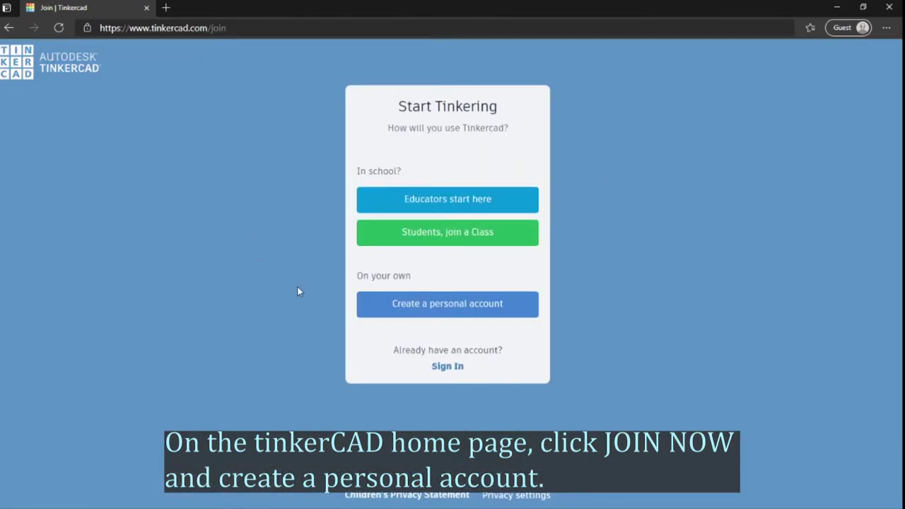
# Step: Create a personal Tinkercad account using Google sign-in
pyautogui.click(448, 309)
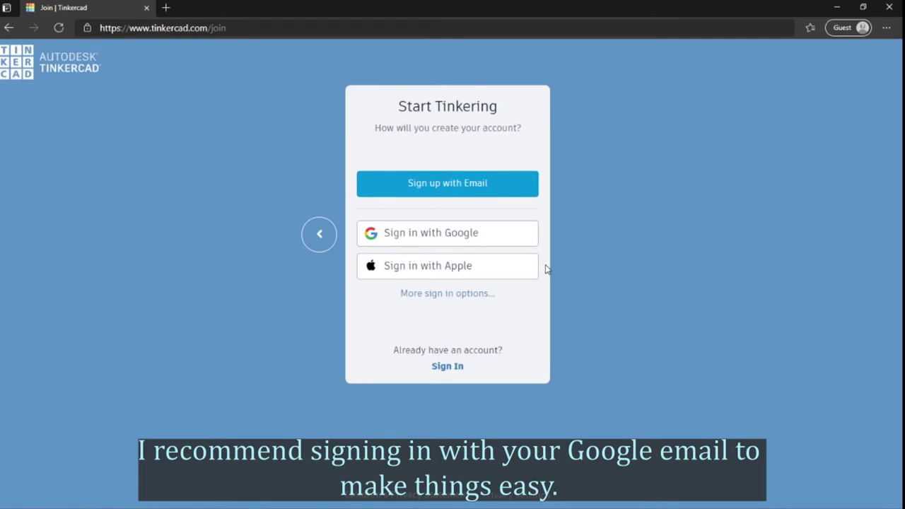
pyautogui.click(466, 233)
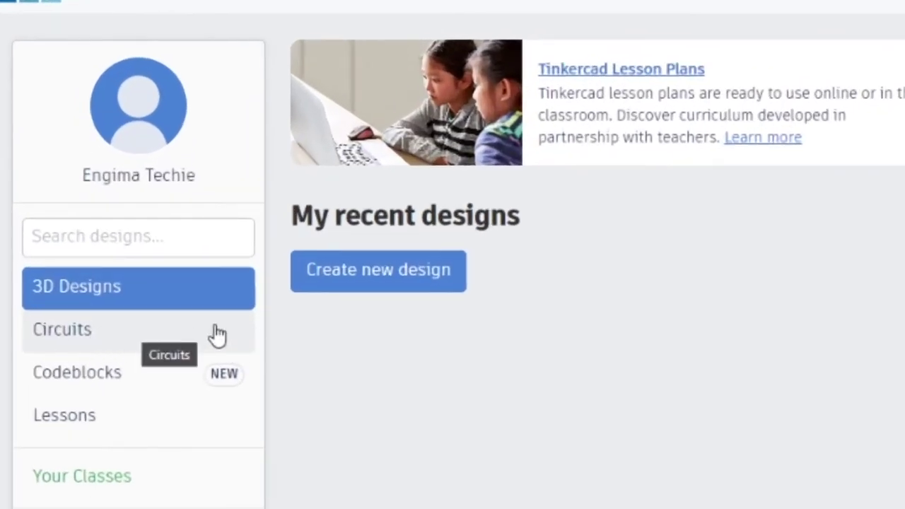
# Step: Start a new circuit design and drop a Coin Cell 3V Battery onto the workplane
pyautogui.click(124, 332)
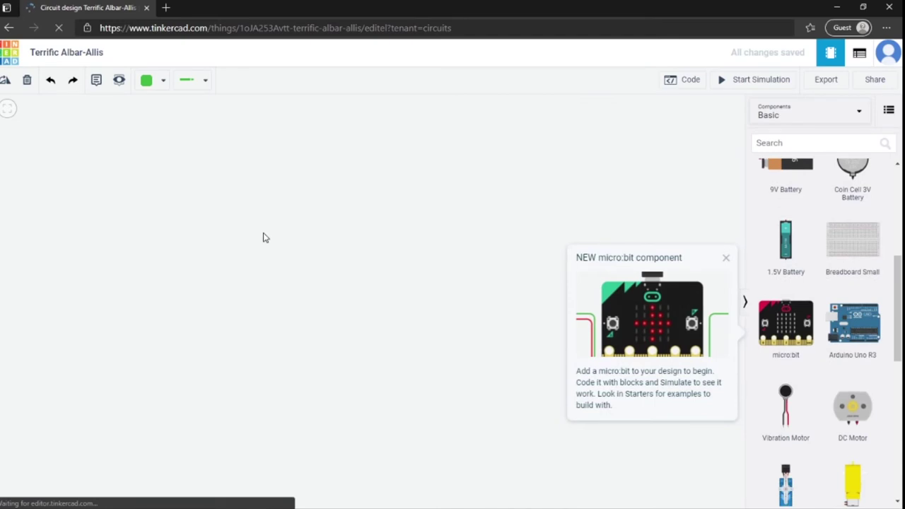
pyautogui.click(726, 259)
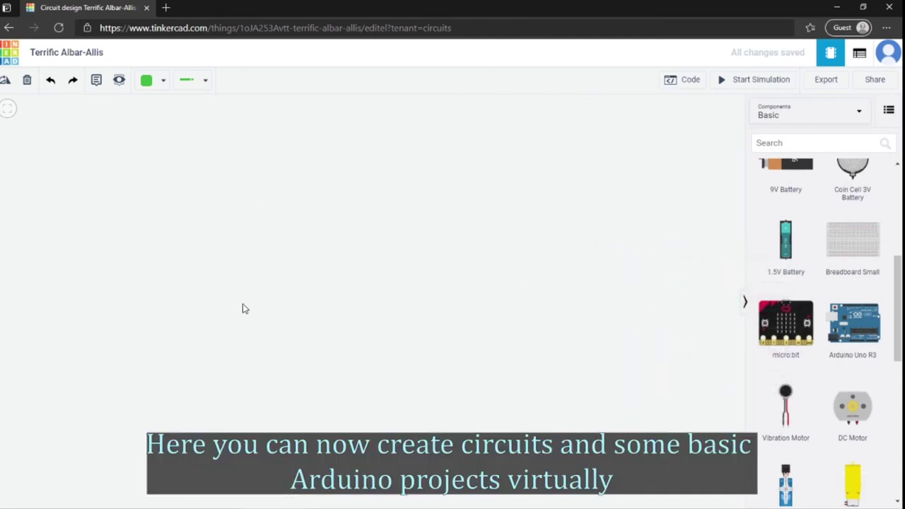
pyautogui.scroll(4, 835, 342)
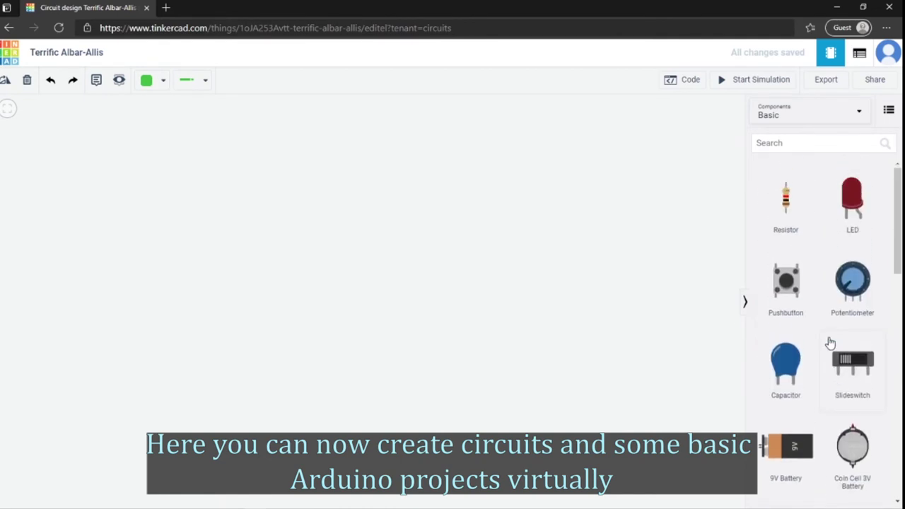
pyautogui.scroll(-1, 827, 344)
pyautogui.scroll(1, 858, 410)
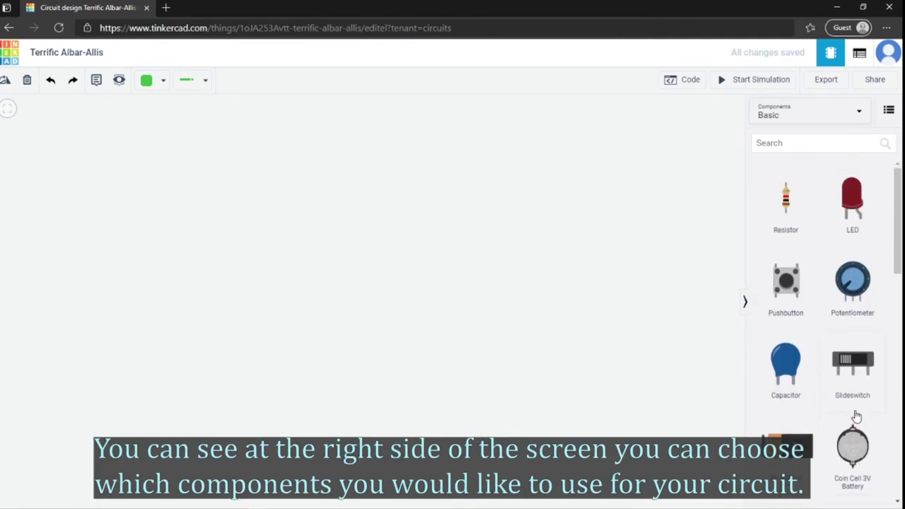
pyautogui.moveTo(852, 449); pyautogui.dragTo(315, 262)
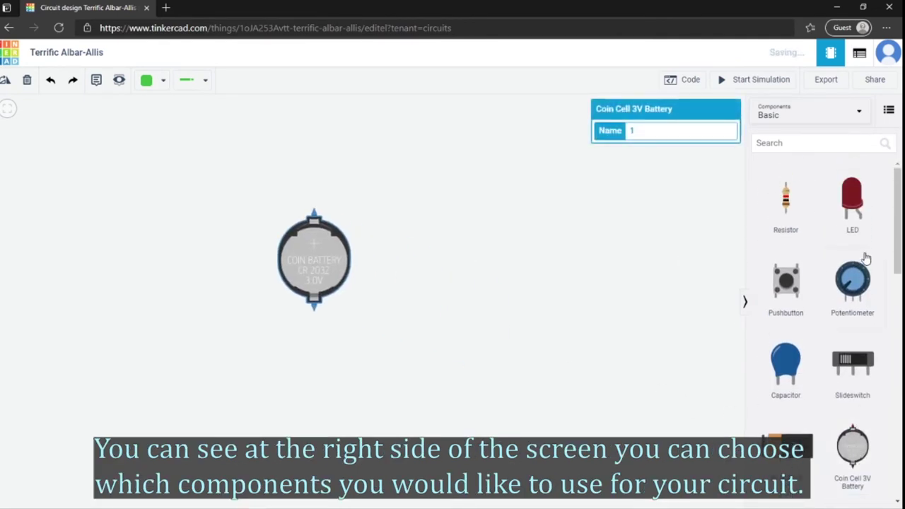
# Step: Add an LED beside the battery and wire both battery terminals to its legs
pyautogui.moveTo(852, 202); pyautogui.dragTo(445, 224)
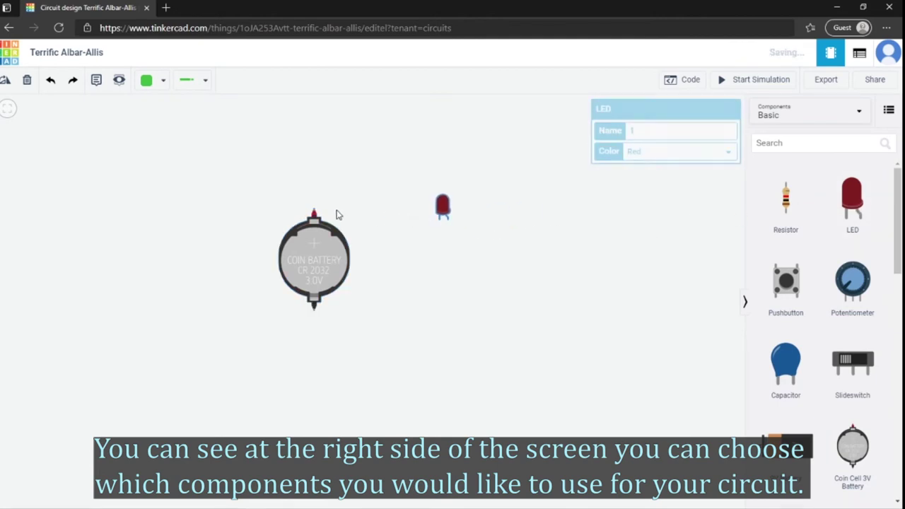
pyautogui.click(314, 212)
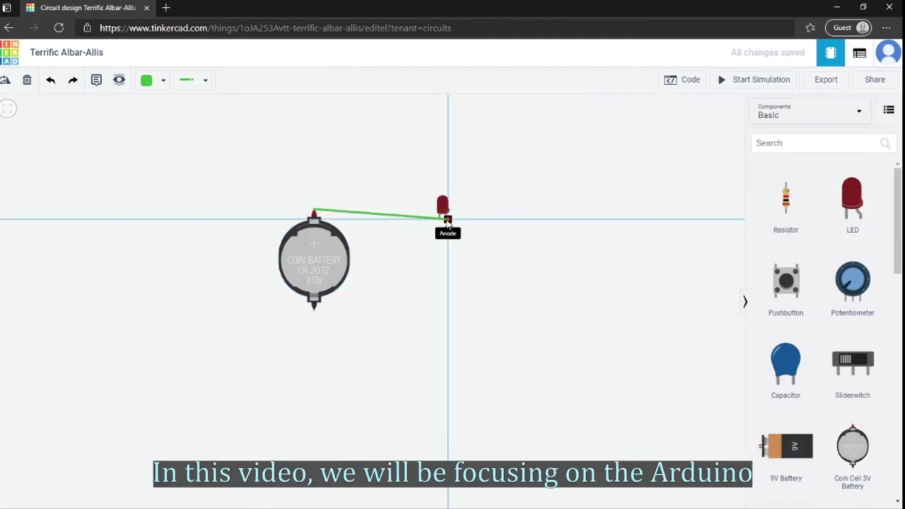
pyautogui.click(446, 217)
pyautogui.click(314, 307)
pyautogui.click(439, 217)
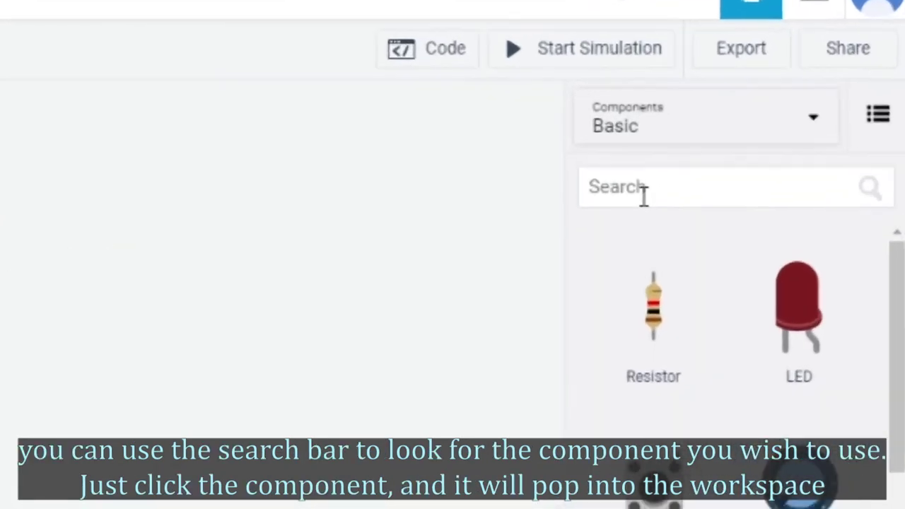
# Step: Search the components for 'arduino' and add an Arduino Uno R3 to the canvas
pyautogui.click(669, 189)
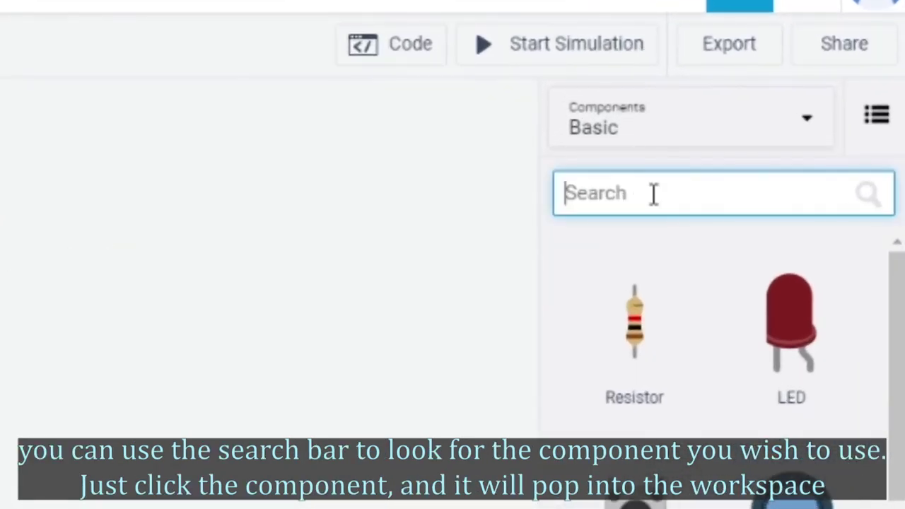
pyautogui.write('arduino')
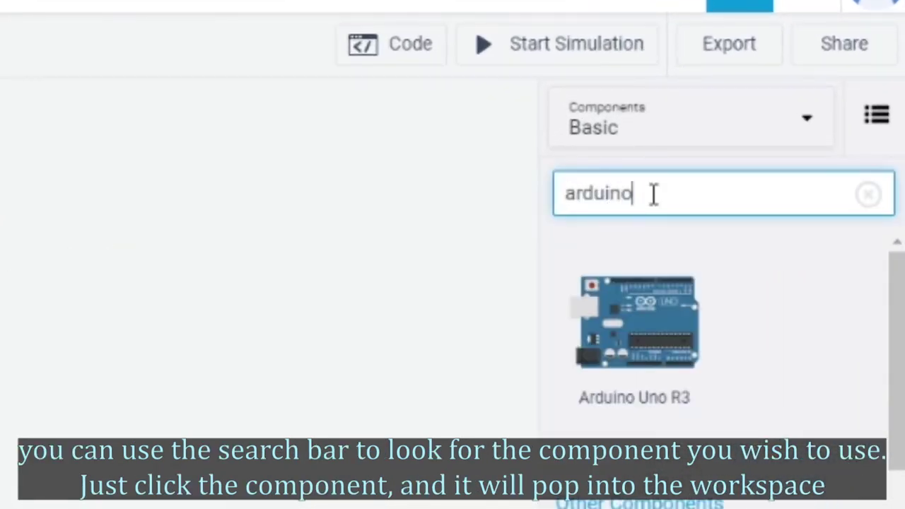
pyautogui.click(646, 238)
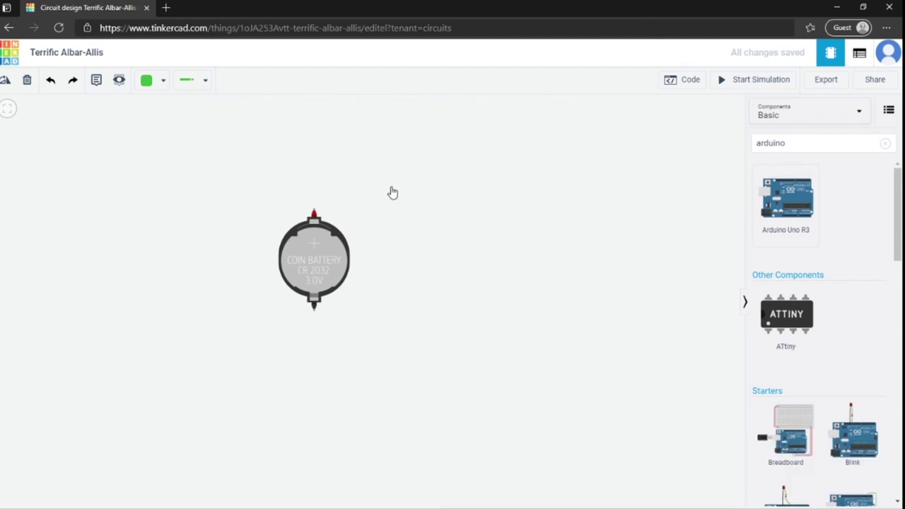
pyautogui.click(784, 205)
# Step: Delete the coin cell battery, reposition the Arduino, and rotate it 30° clockwise
pyautogui.moveTo(298, 264); pyautogui.dragTo(623, 435)
pyautogui.press('Delete')
pyautogui.moveTo(414, 201); pyautogui.dragTo(444, 274)
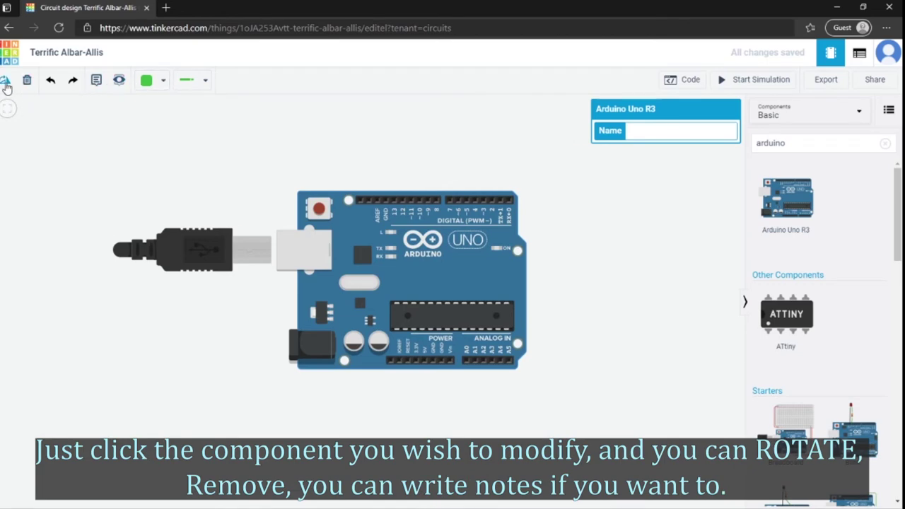
pyautogui.click(6, 83)
# Step: Rotate the Arduino upright in 30° increments, shift it left, and request its deletion
pyautogui.click(6, 84)
pyautogui.click(6, 84)
pyautogui.click(6, 84)
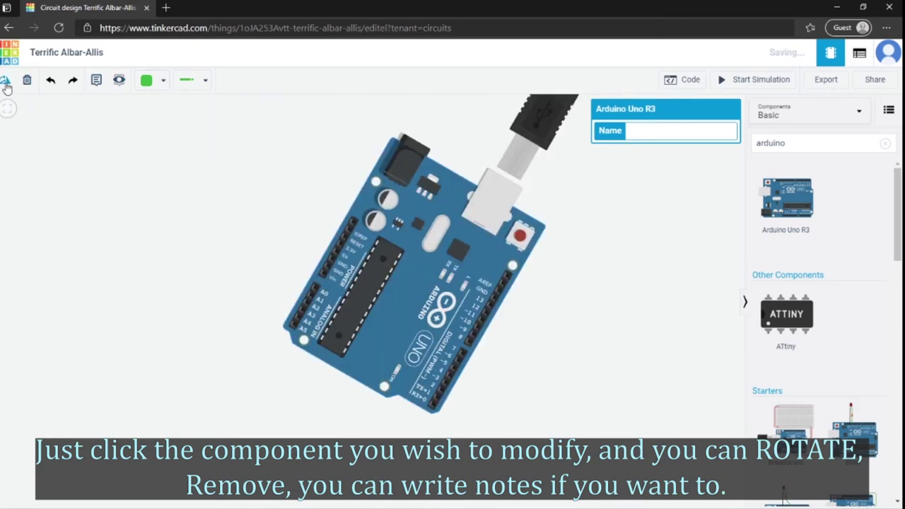
pyautogui.click(6, 83)
pyautogui.click(6, 84)
pyautogui.click(5, 84)
pyautogui.click(5, 83)
pyautogui.click(6, 83)
pyautogui.click(6, 83)
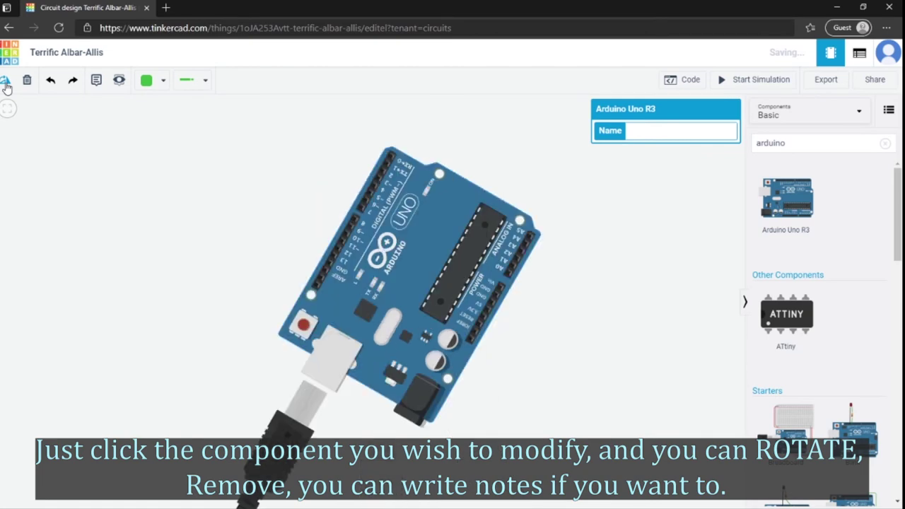
pyautogui.click(6, 84)
pyautogui.click(6, 83)
pyautogui.click(6, 84)
pyautogui.click(6, 83)
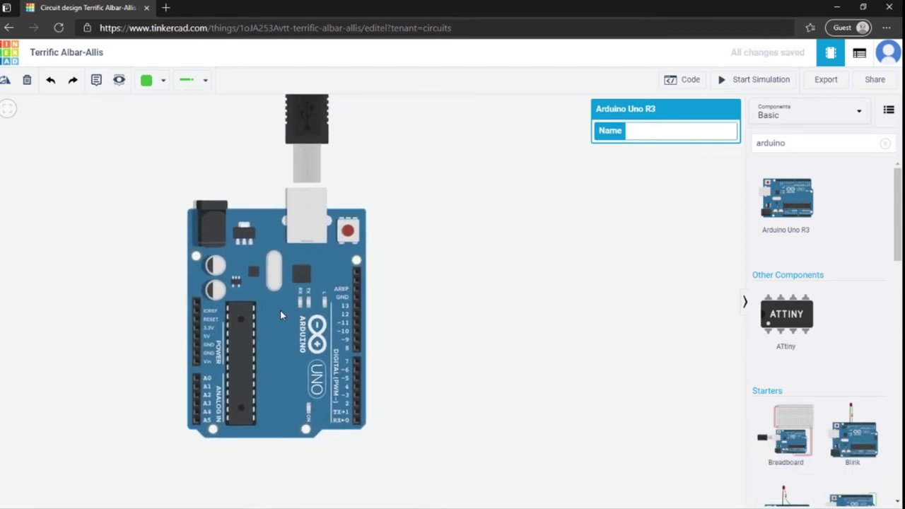
pyautogui.moveTo(280, 316); pyautogui.dragTo(270, 331)
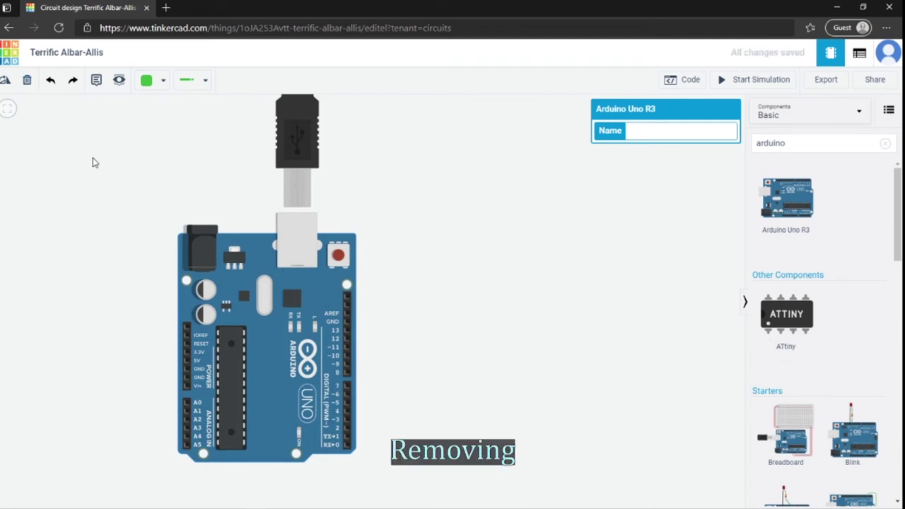
pyautogui.click(27, 81)
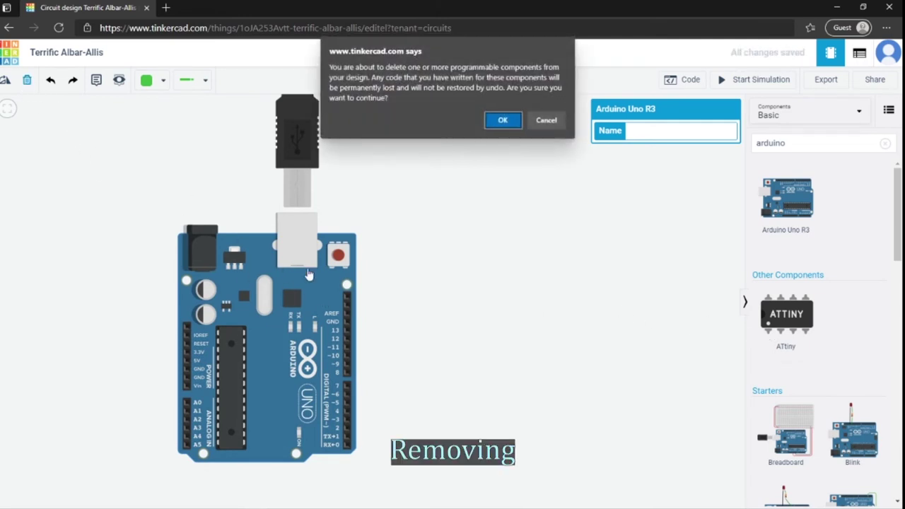
# Step: Confirm deleting the Arduino, then undo three times to restore it, the ATtiny and its wires
pyautogui.click(489, 123)
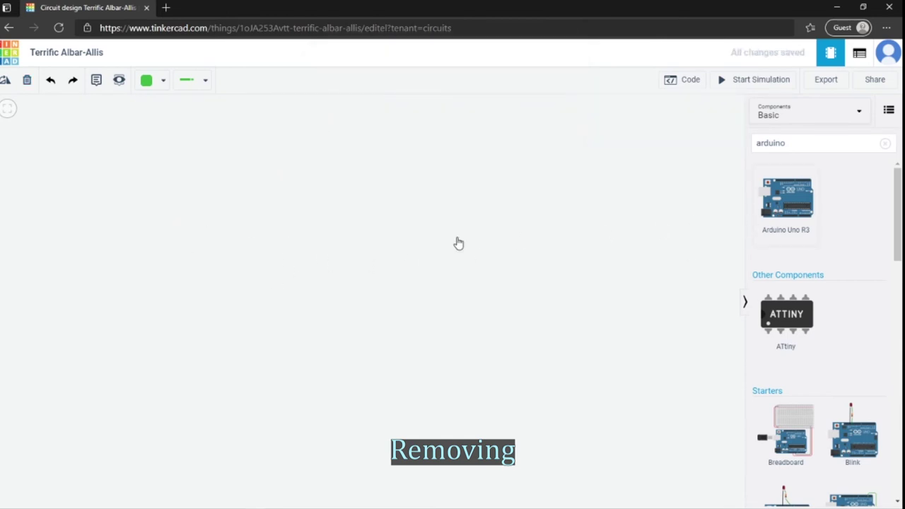
pyautogui.hotkey('ctrl', 'z')
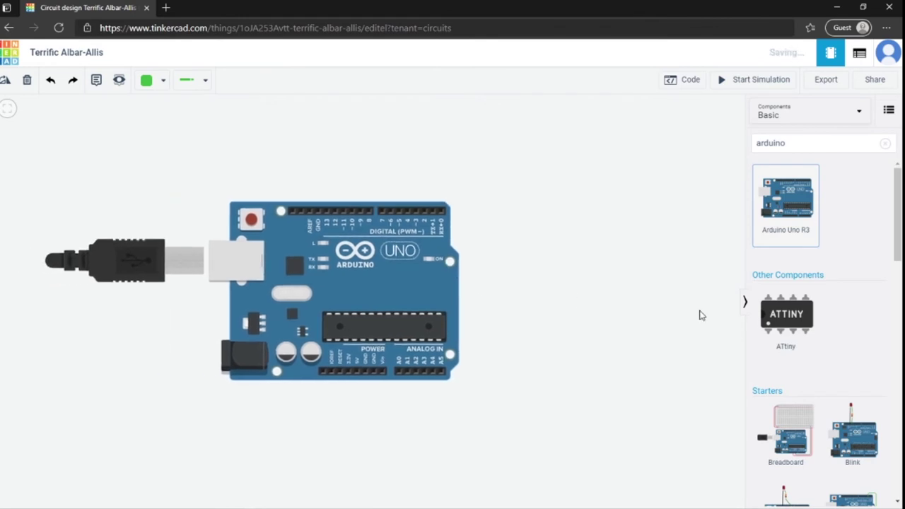
pyautogui.hotkey('ctrl', 'z')
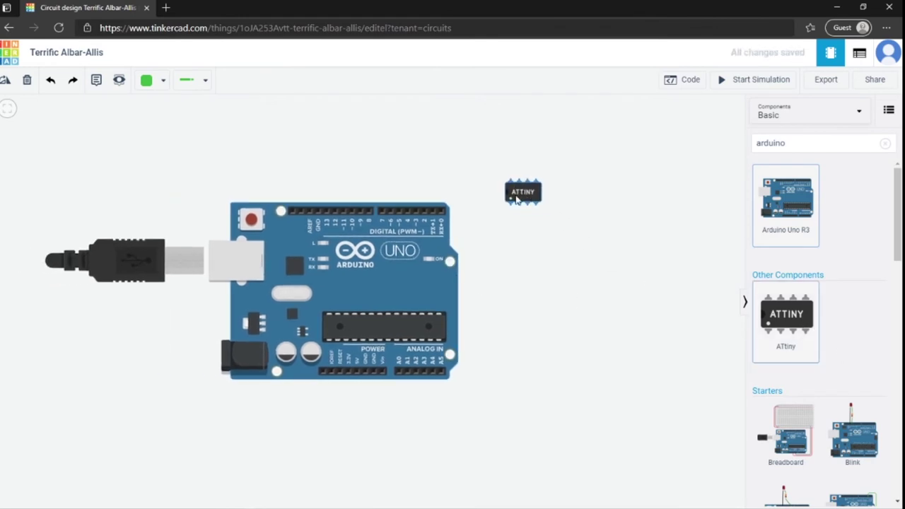
pyautogui.hotkey('ctrl', 'z')
# Step: Step back and forward through the ATtiny wire edits with repeated Undo and Redo
pyautogui.click(50, 80)
pyautogui.click(50, 81)
pyautogui.click(50, 80)
pyautogui.click(70, 81)
pyautogui.click(71, 81)
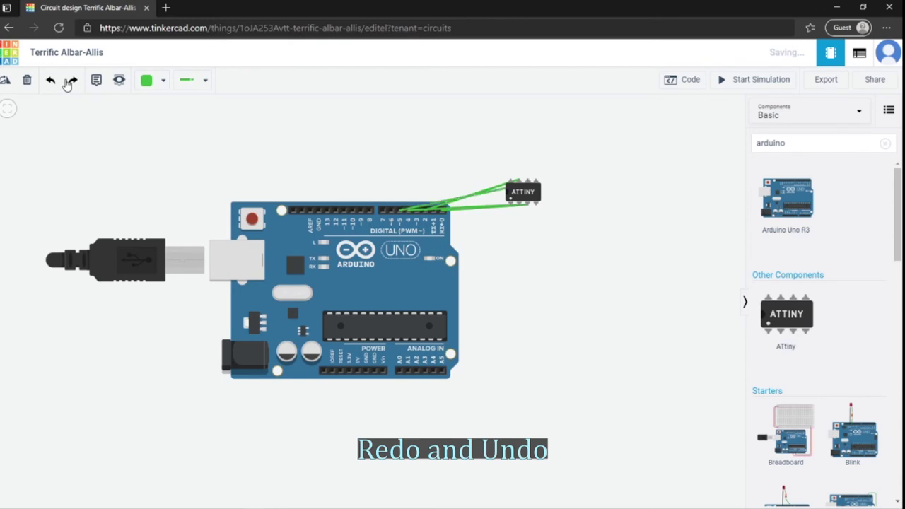
pyautogui.click(51, 82)
pyautogui.click(50, 82)
pyautogui.click(72, 82)
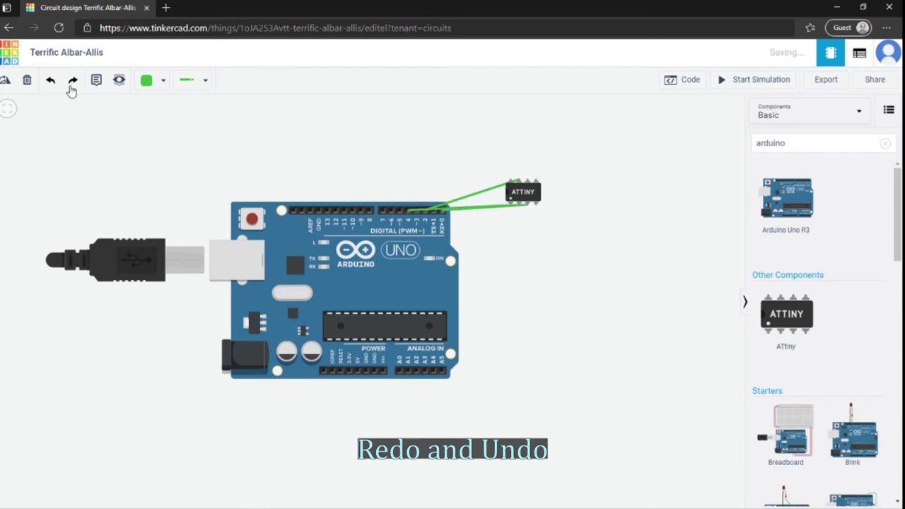
pyautogui.click(72, 82)
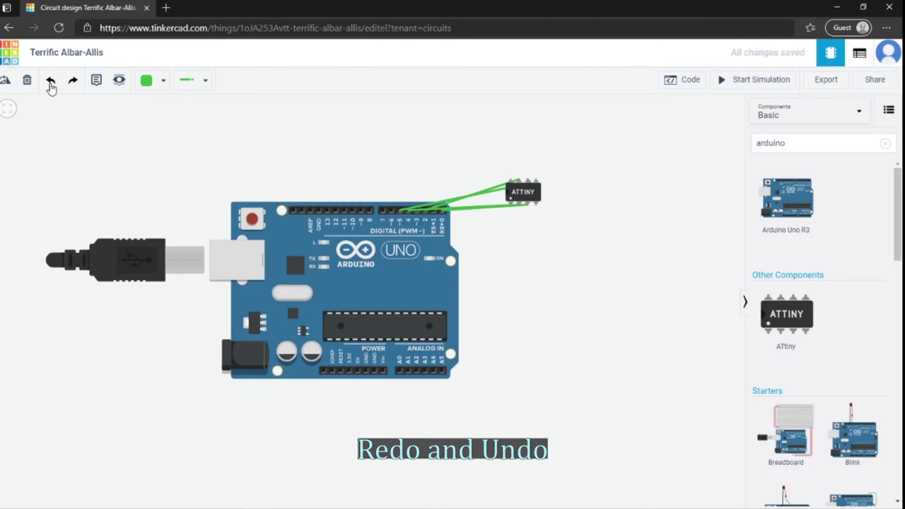
pyautogui.click(50, 82)
pyautogui.click(73, 82)
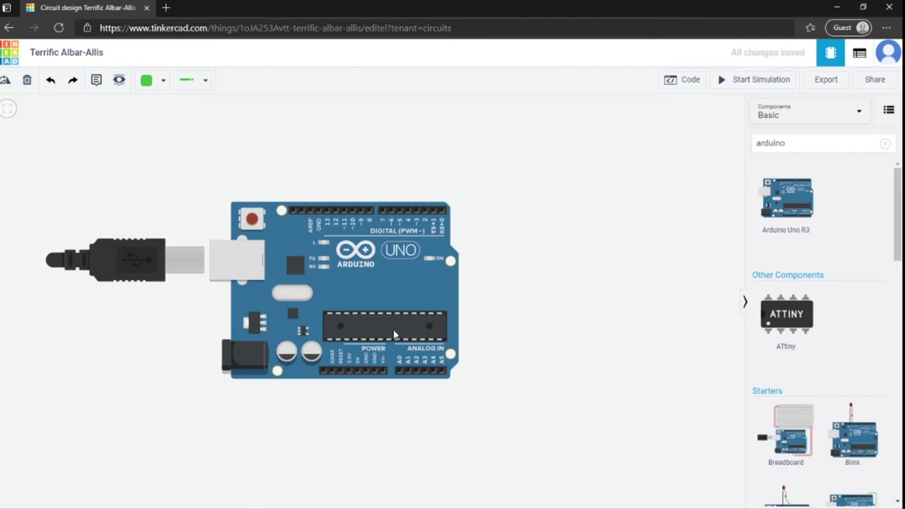
# Step: Add notes reading 'Arduino' on the main chip and 'Digital pins' on the pin header
pyautogui.click(96, 79)
pyautogui.click(392, 328)
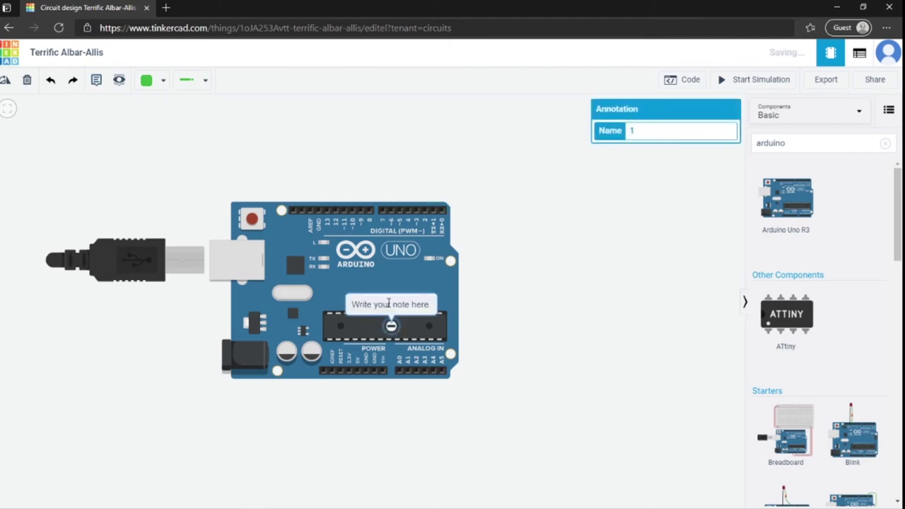
pyautogui.write('Arduino')
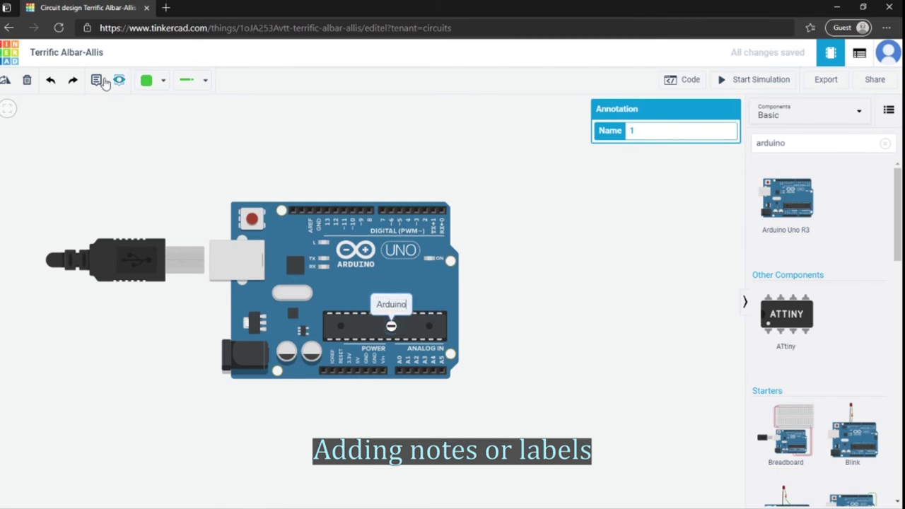
pyautogui.click(97, 80)
pyautogui.click(393, 208)
pyautogui.write('Digital pins')
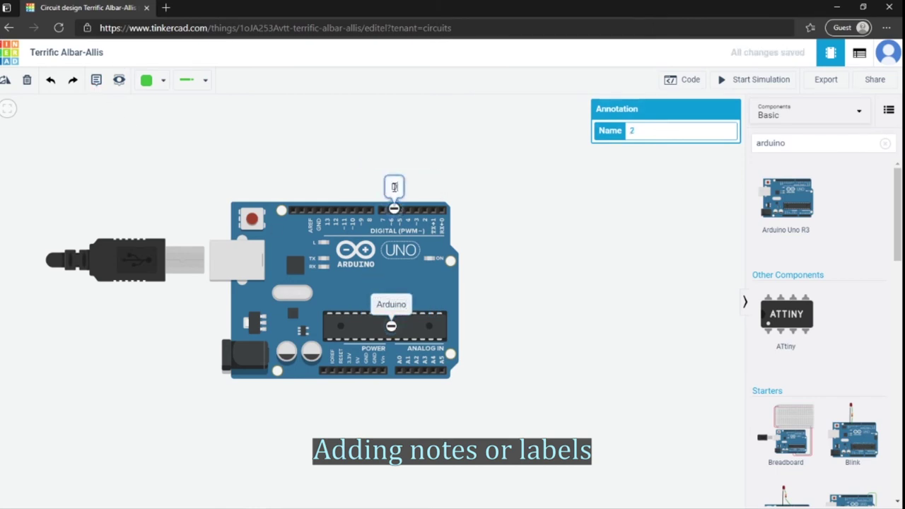
# Step: Add a 'LIKE AND SUBSCRIBE!!!' note right of the board and clear the component search
pyautogui.click(96, 79)
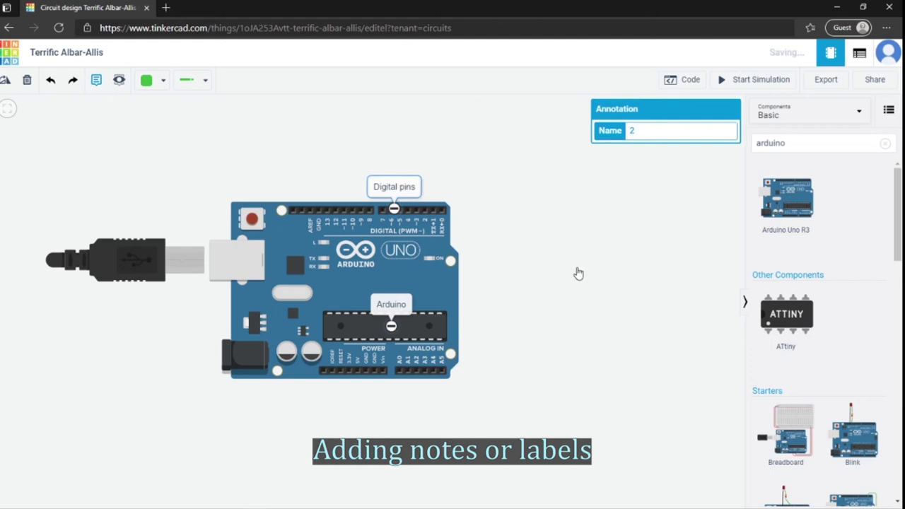
pyautogui.click(527, 213)
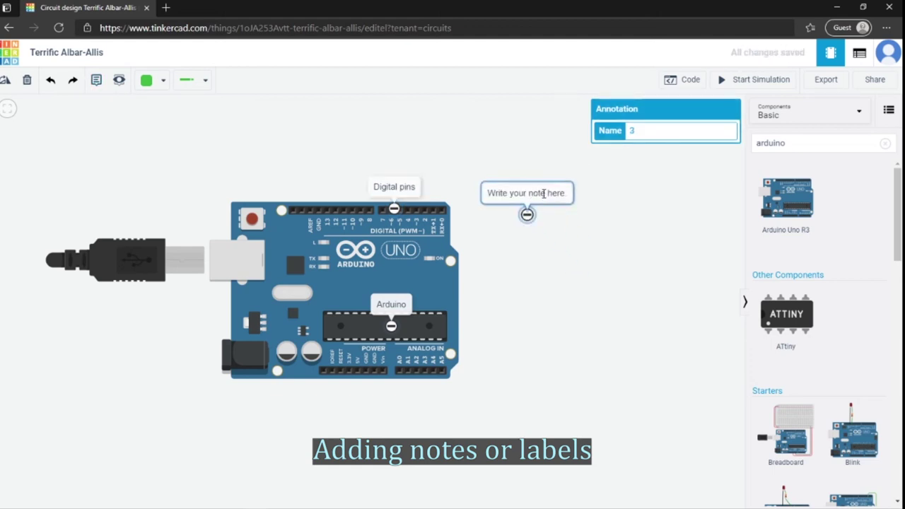
pyautogui.doubleClick(531, 193)
pyautogui.write('LIKE AN')
pyautogui.write('D SUBSCRIBE!!!')
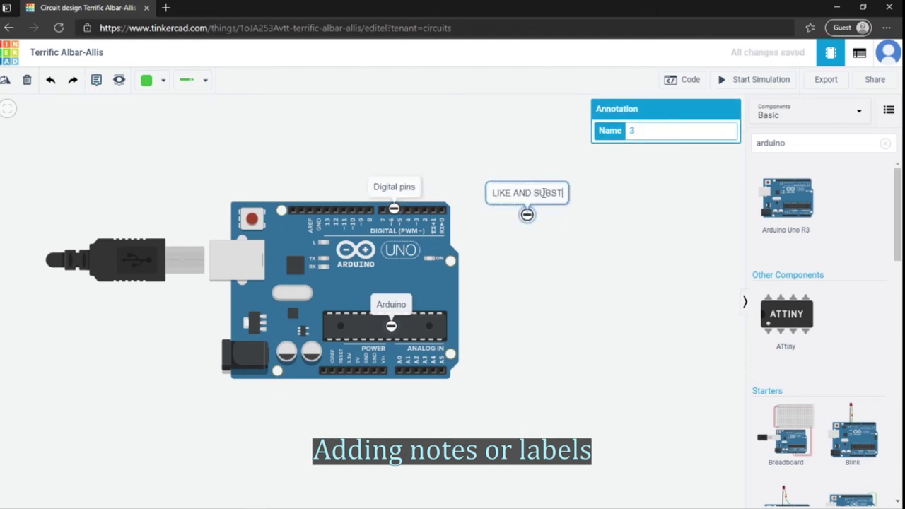
pyautogui.click(473, 219)
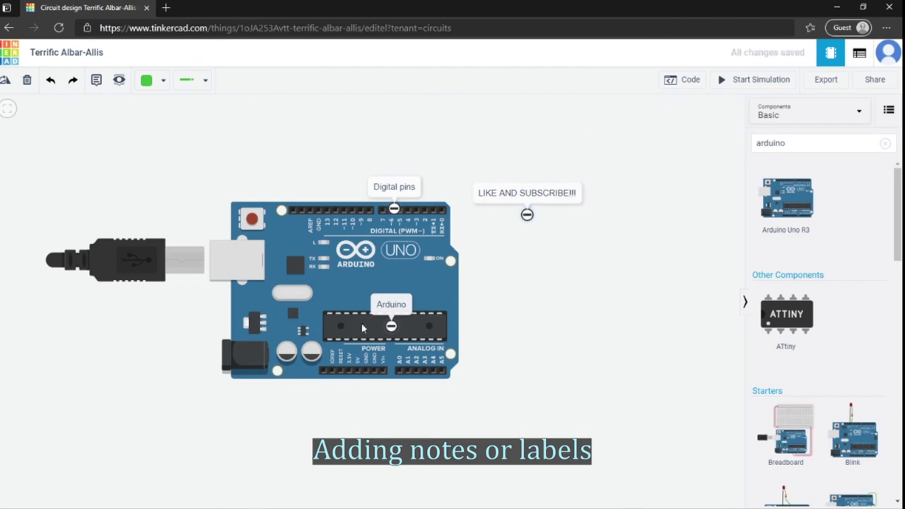
pyautogui.moveTo(785, 143); pyautogui.dragTo(742, 144)
pyautogui.press('BackSpace')
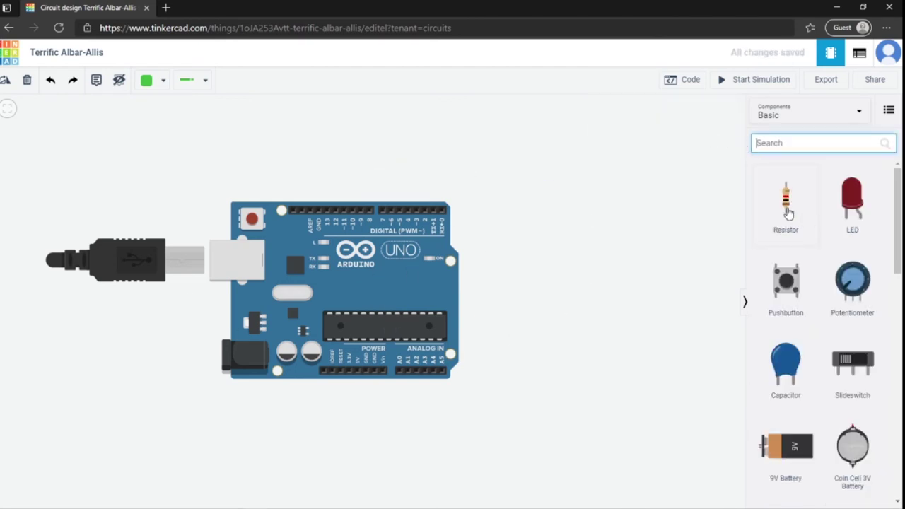
# Step: Place a resistor right of the Arduino, wiring pin 6 to its top and GND to its bottom
pyautogui.moveTo(794, 208); pyautogui.dragTo(562, 177)
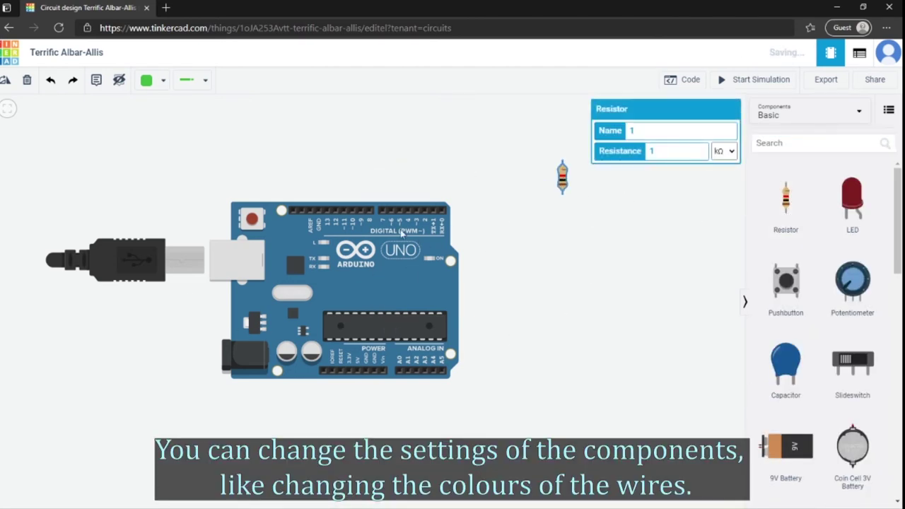
pyautogui.click(391, 210)
pyautogui.click(562, 161)
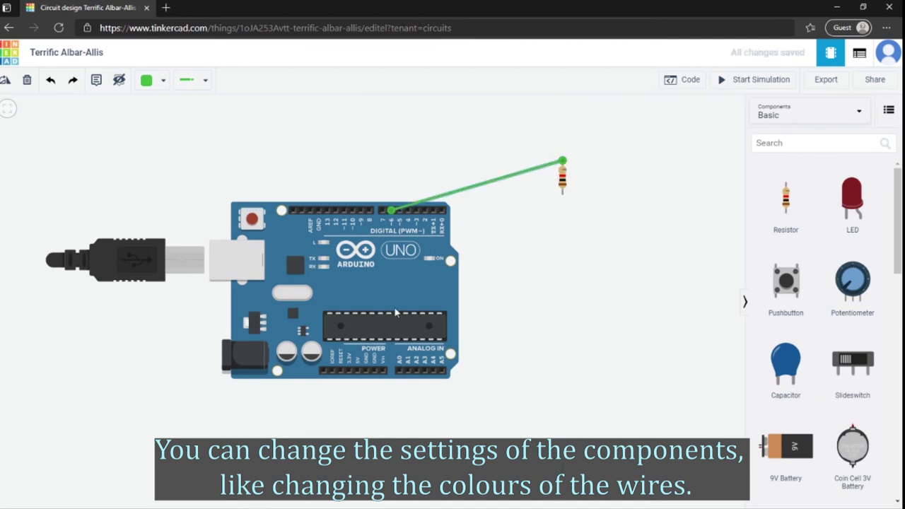
pyautogui.click(375, 369)
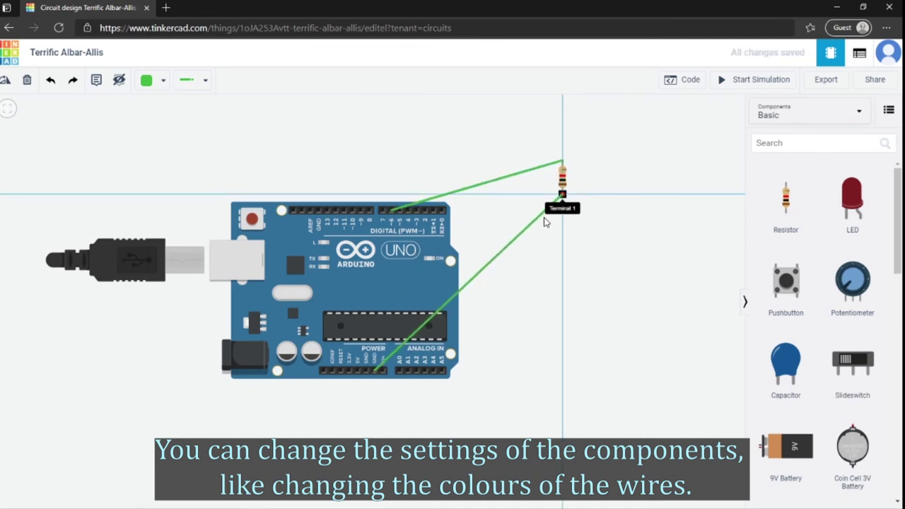
pyautogui.click(562, 193)
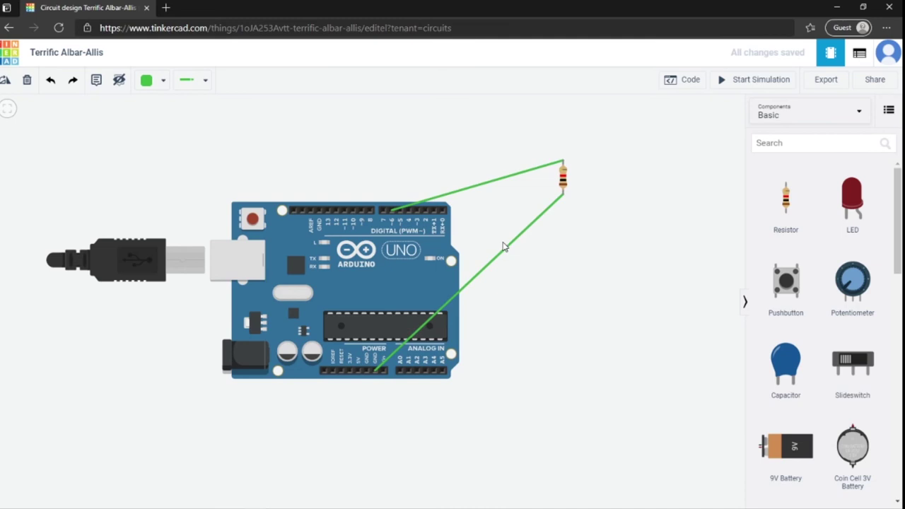
# Step: Colour the ground wire black and the pin 6 wire red
pyautogui.click(507, 246)
pyautogui.click(152, 80)
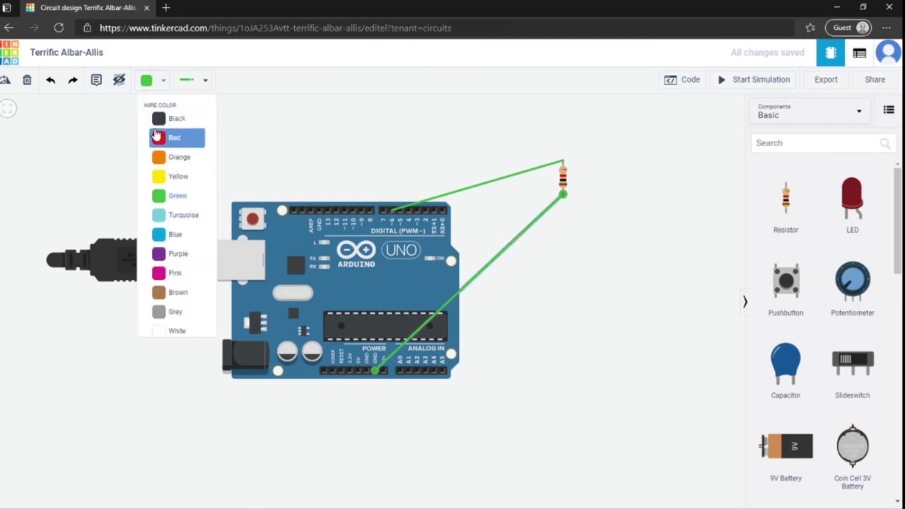
pyautogui.click(173, 115)
pyautogui.click(466, 190)
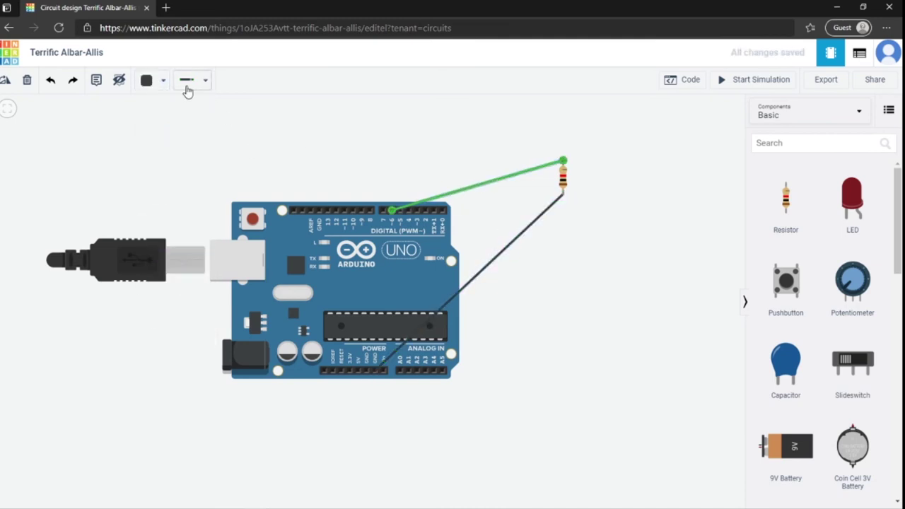
pyautogui.click(150, 80)
pyautogui.click(166, 137)
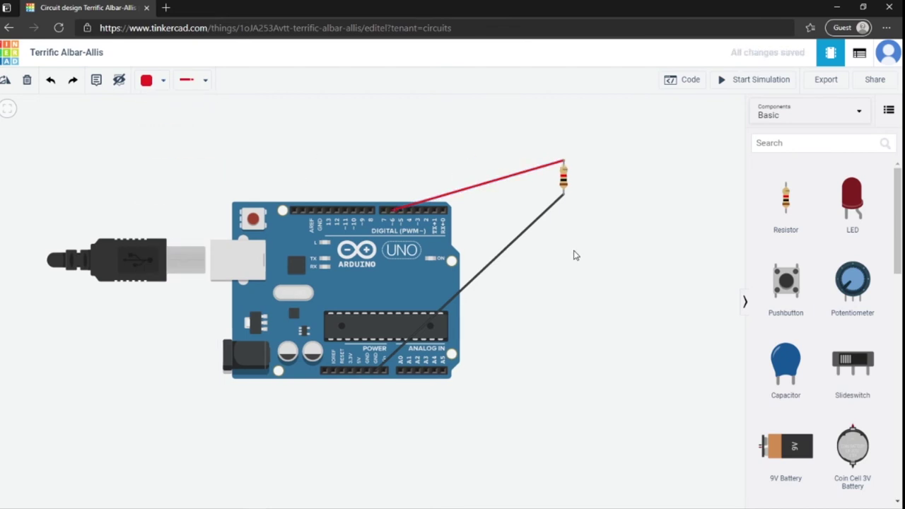
# Step: Reposition the resistor, deselect it, and bring up the Arduino's Blocks code editor
pyautogui.moveTo(562, 182); pyautogui.dragTo(565, 276)
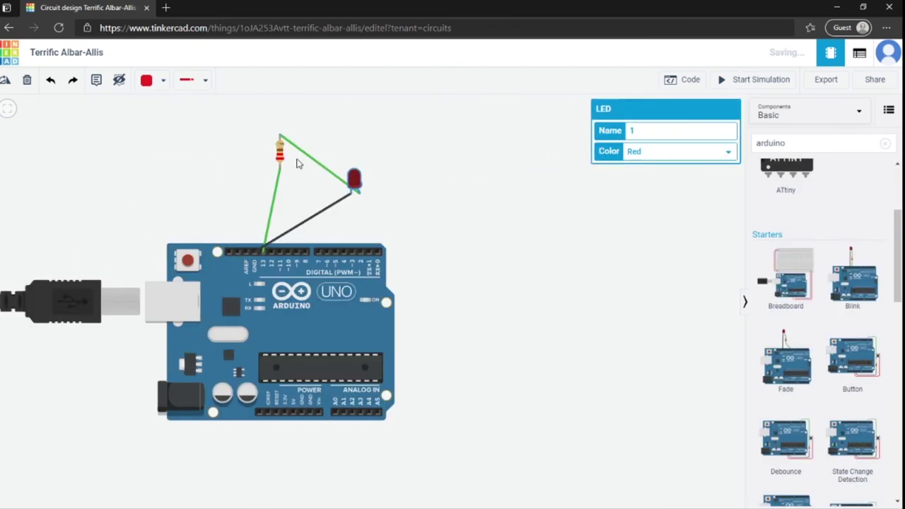
pyautogui.moveTo(289, 157); pyautogui.dragTo(407, 212)
pyautogui.click(413, 221)
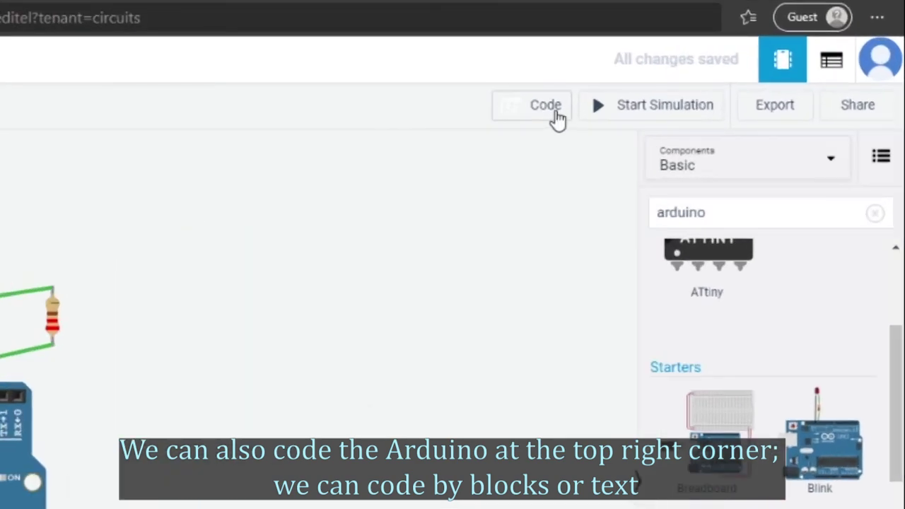
pyautogui.click(685, 81)
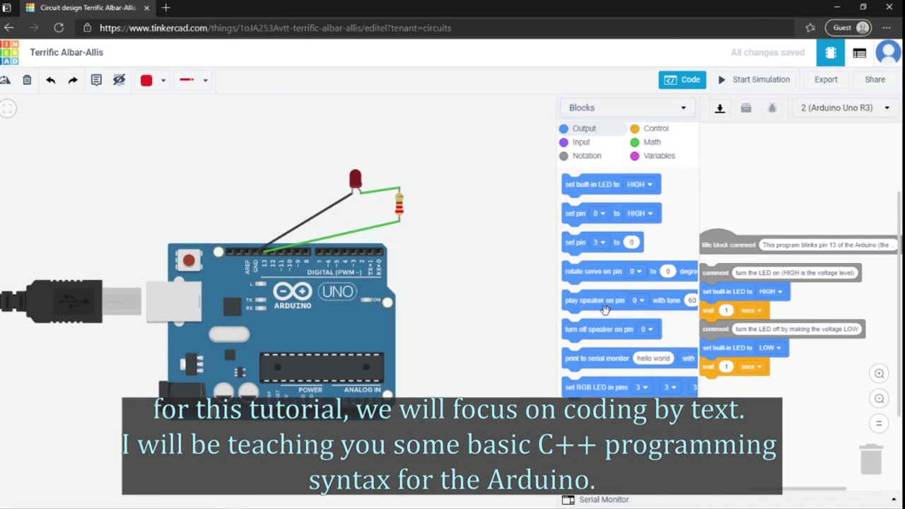
# Step: Move from Blocks to Blocks + Text, then to Text mode, accepting the discard of the blocks
pyautogui.click(622, 113)
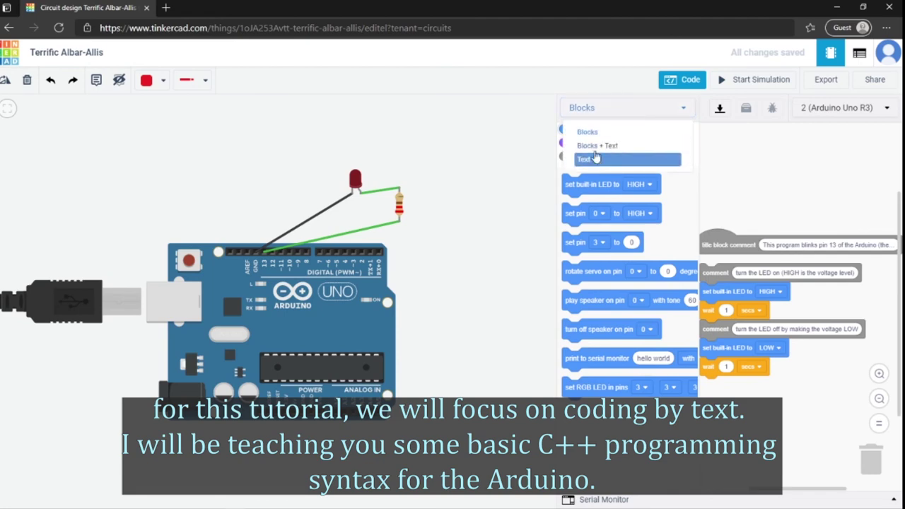
pyautogui.click(598, 144)
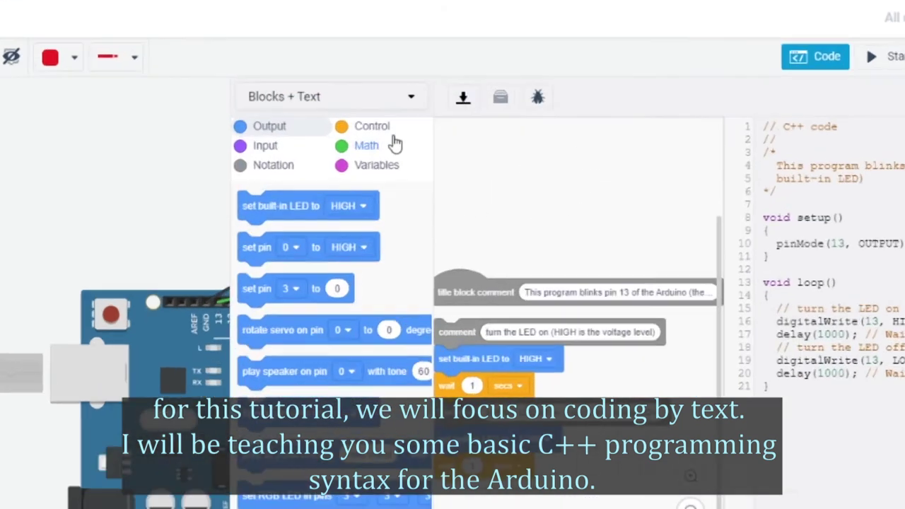
pyautogui.click(357, 109)
pyautogui.click(327, 162)
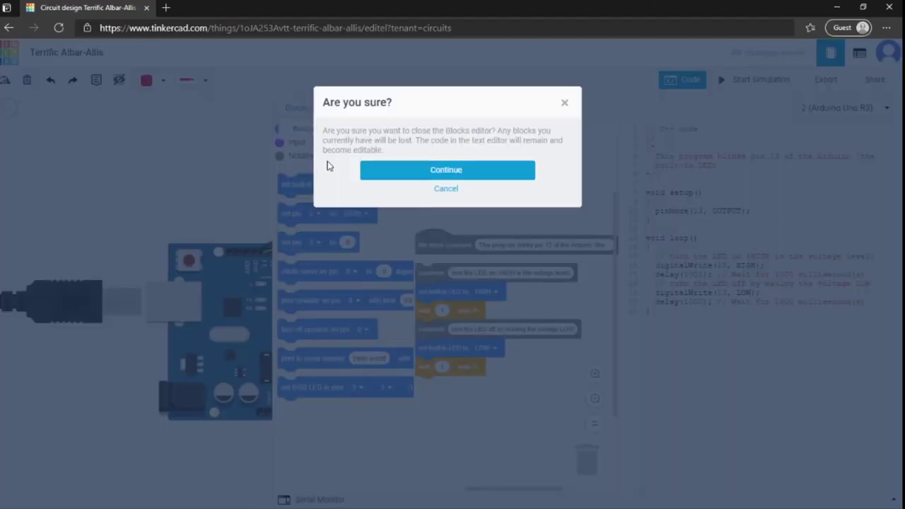
pyautogui.click(421, 174)
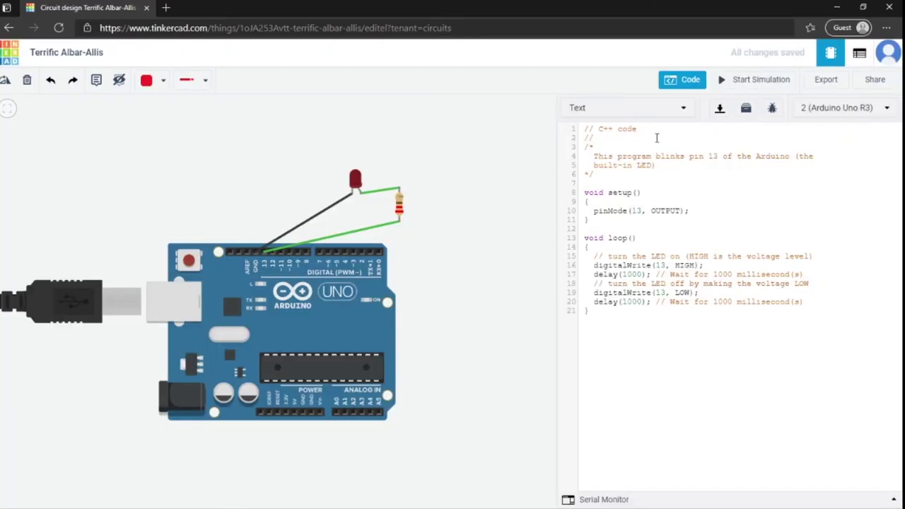
# Step: Delete header comment lines 2–6 so the blink sketch has 17 lines, then start the simulation
pyautogui.click(618, 156)
pyautogui.moveTo(664, 176); pyautogui.dragTo(575, 138)
pyautogui.press('BackSpace')
pyautogui.click(699, 175)
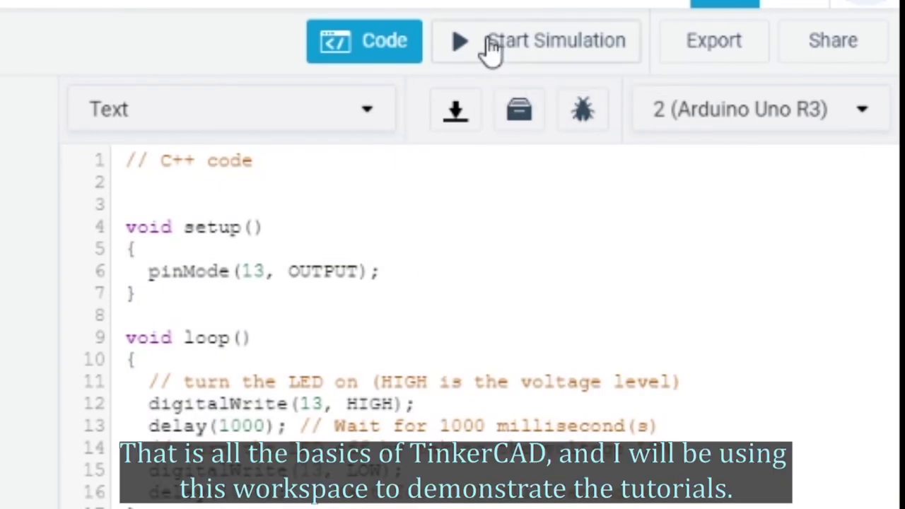
pyautogui.click(493, 50)
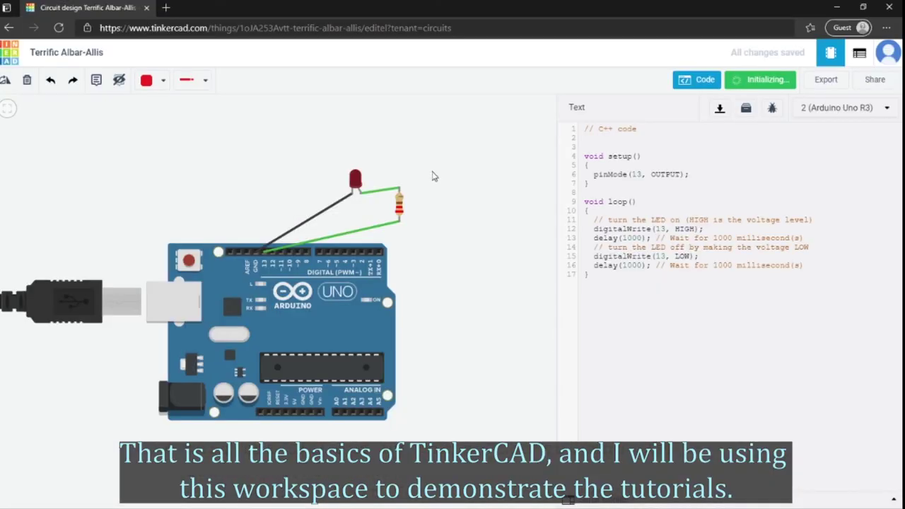